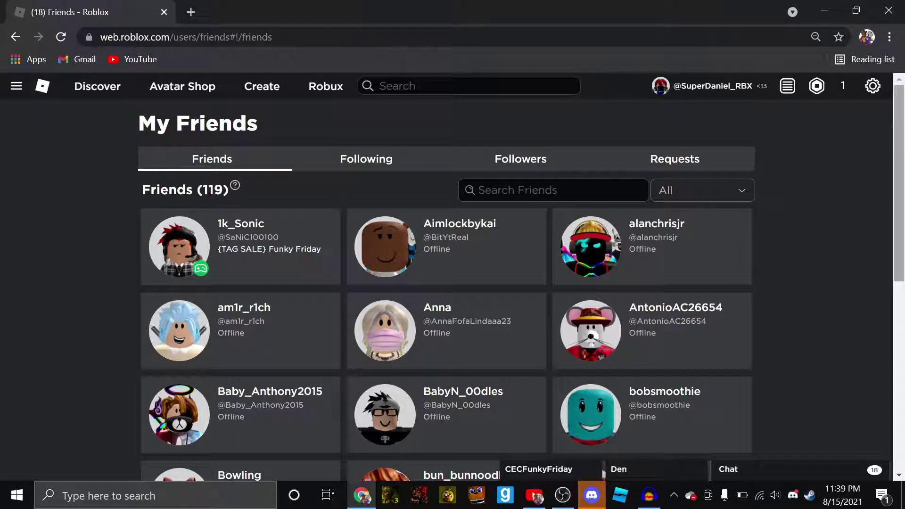
scroll(453, 284, down, 3)
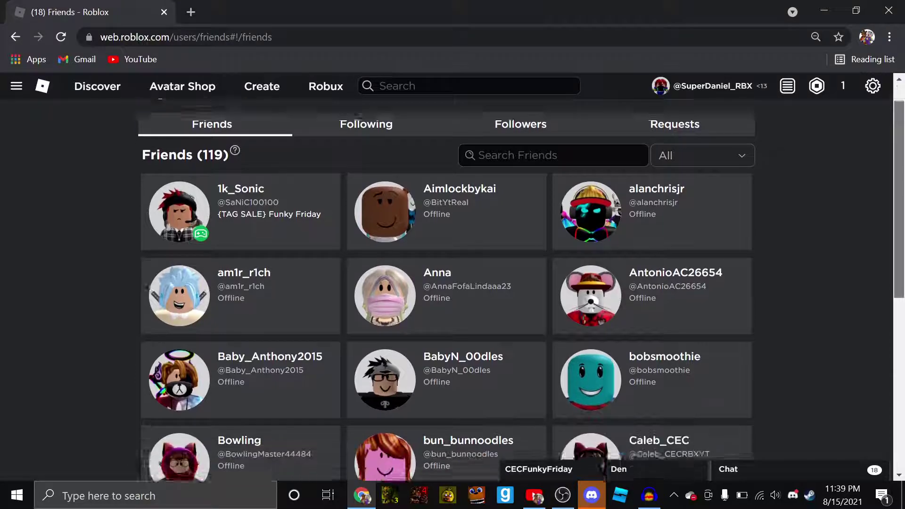
scroll(452, 282, down, 5)
scroll(453, 283, down, 3)
scroll(452, 283, down, 1)
scroll(452, 283, up, 5)
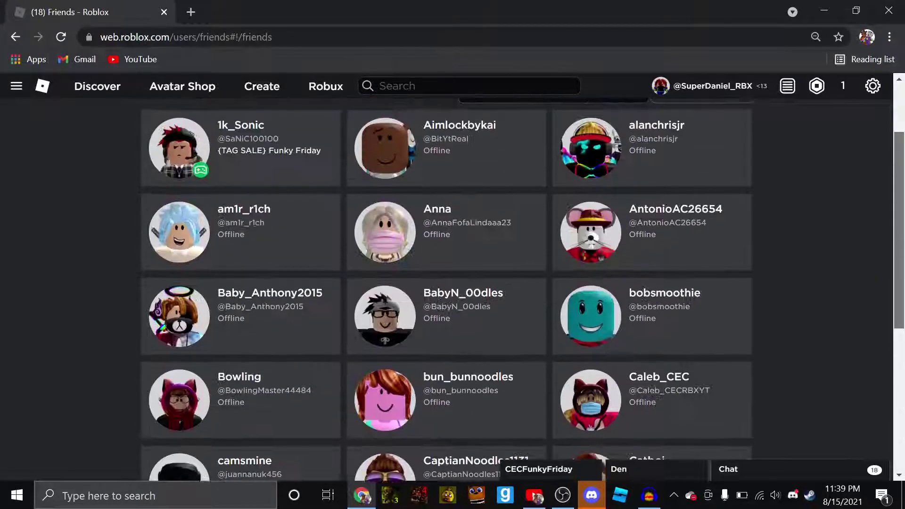
scroll(452, 283, up, 5)
scroll(452, 283, down, 5)
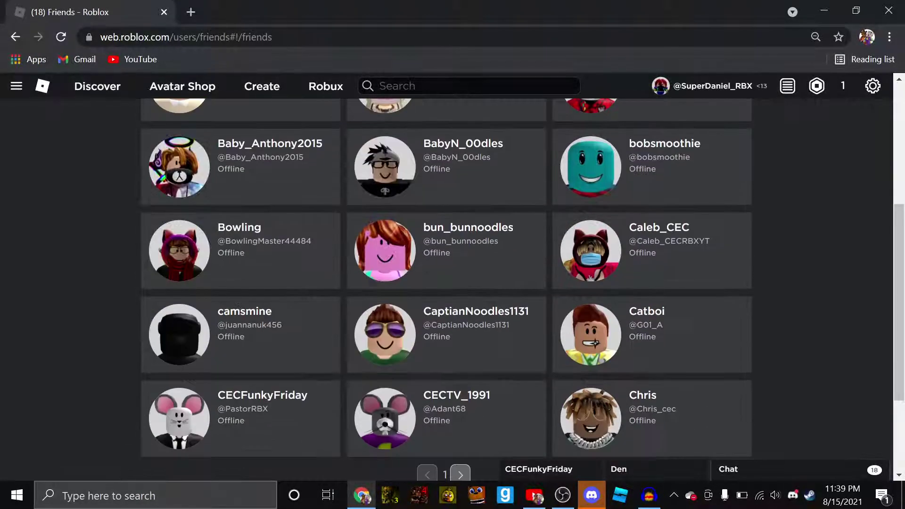
scroll(453, 282, down, 3)
scroll(452, 283, down, 3)
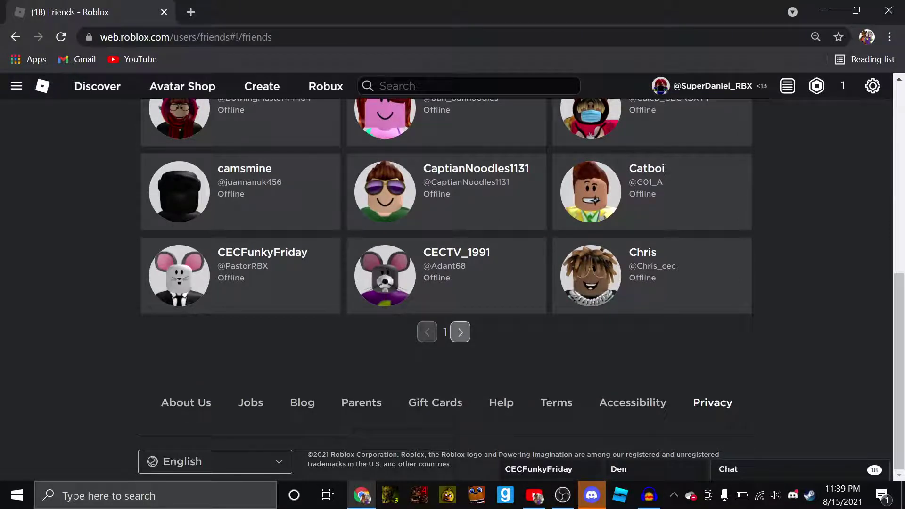
- Browse page 1 of My Friends, then advance the list to page 2
click(460, 331)
scroll(453, 282, up, 3)
scroll(452, 283, up, 2)
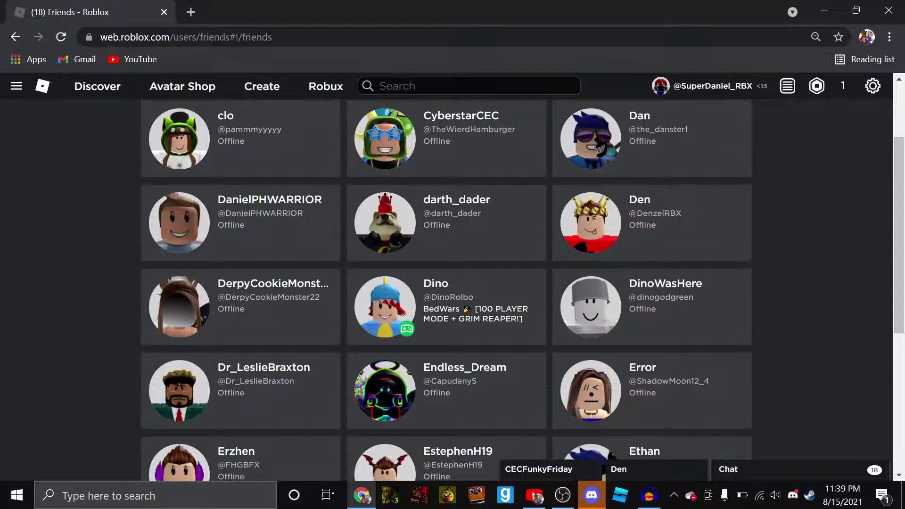
scroll(453, 283, up, 3)
scroll(452, 282, down, 2)
scroll(452, 283, down, 5)
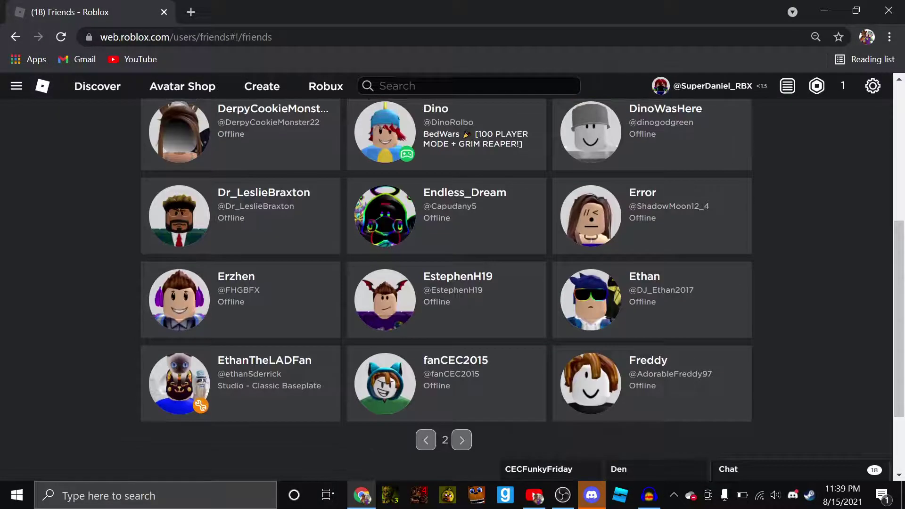
- Advance the friends list from page 2 to page 3, then to page 4
click(461, 440)
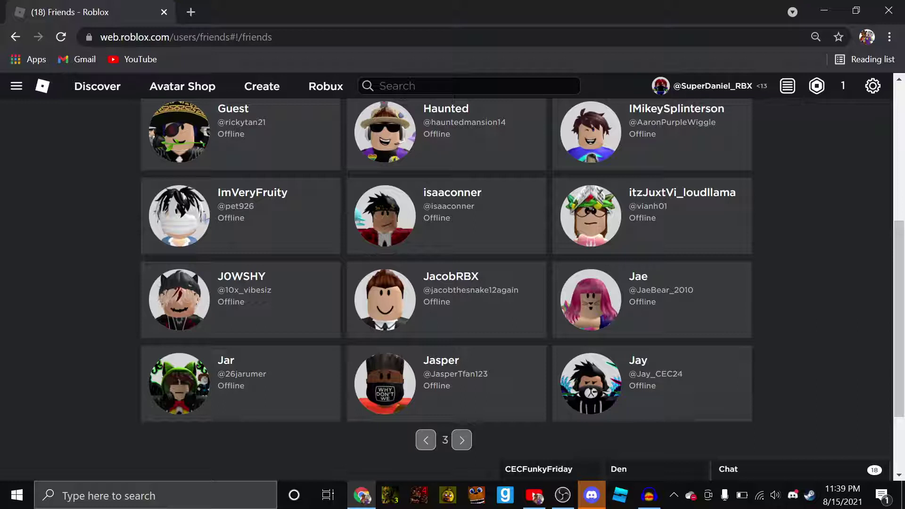
scroll(452, 283, up, 1)
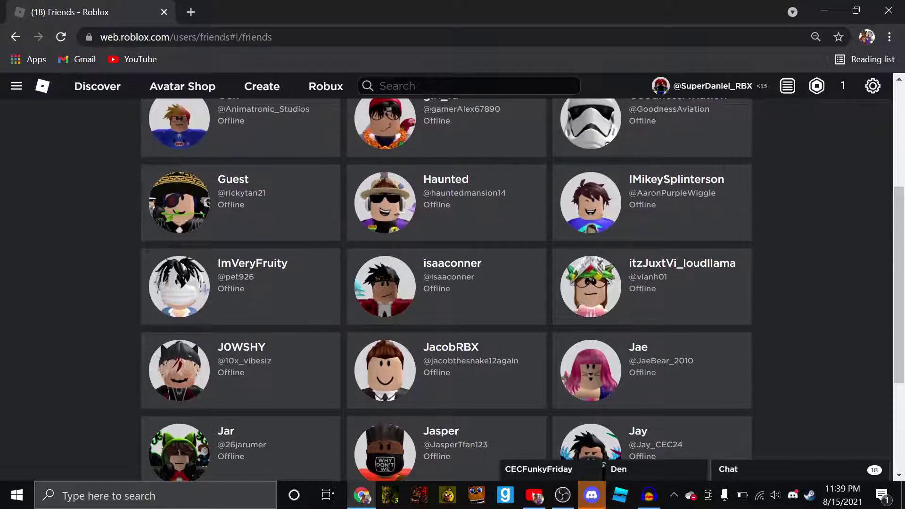
scroll(452, 282, up, 3)
scroll(452, 282, up, 3)
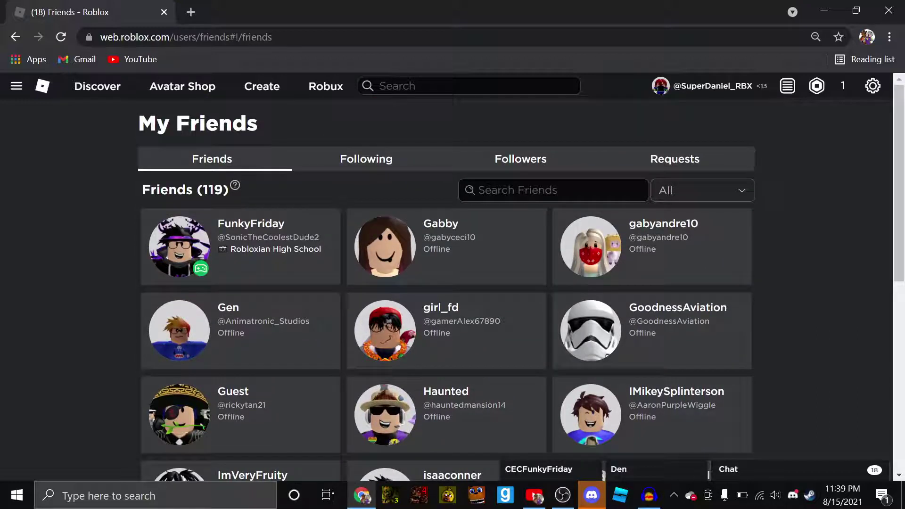
scroll(453, 283, down, 2)
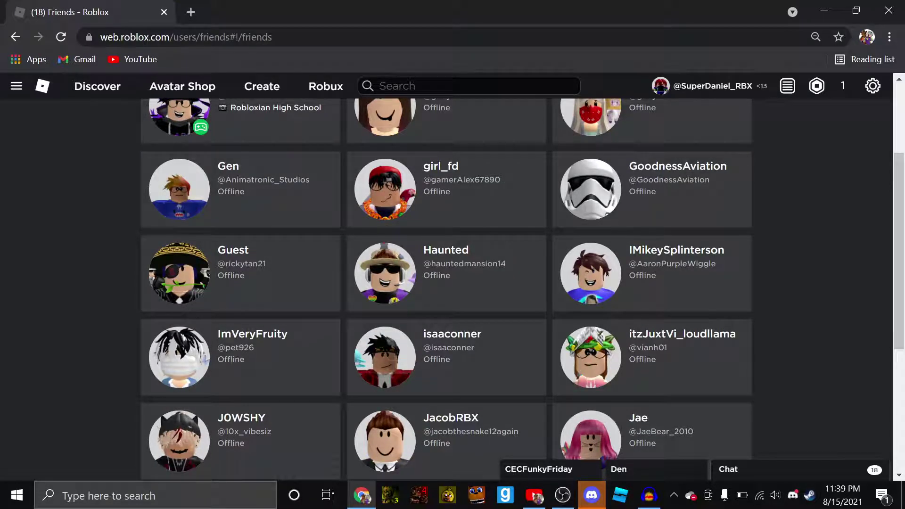
scroll(452, 283, down, 5)
scroll(452, 282, down, 3)
click(460, 331)
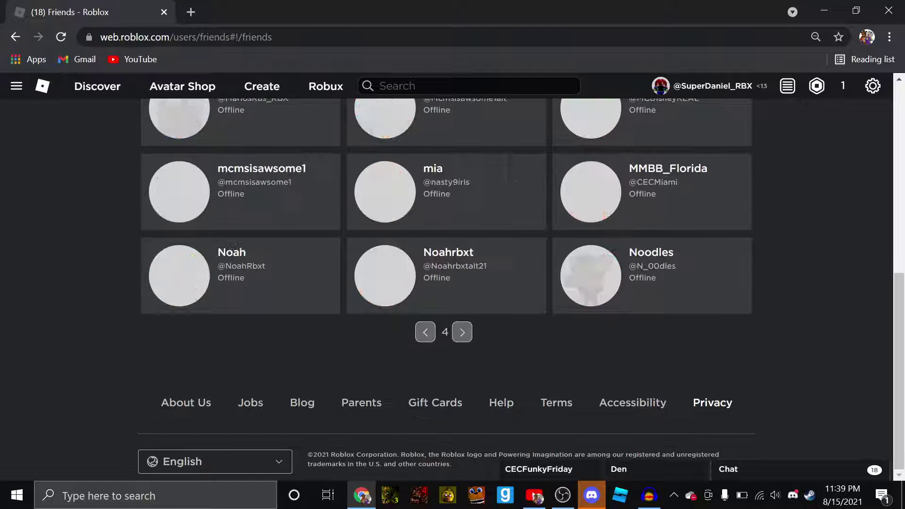
scroll(453, 283, up, 8)
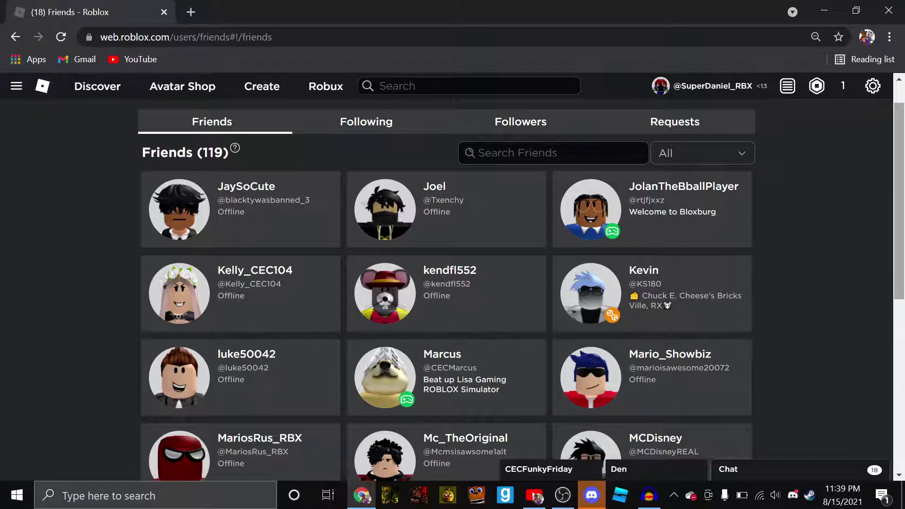
scroll(452, 282, down, 5)
scroll(453, 283, down, 5)
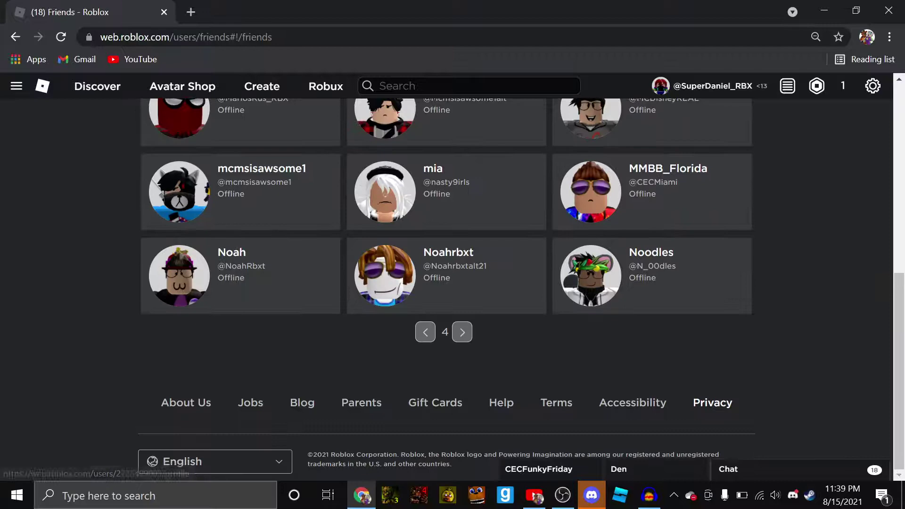
- Reach friends page 5, then page back through pages 4 and 3 to page 2
click(462, 331)
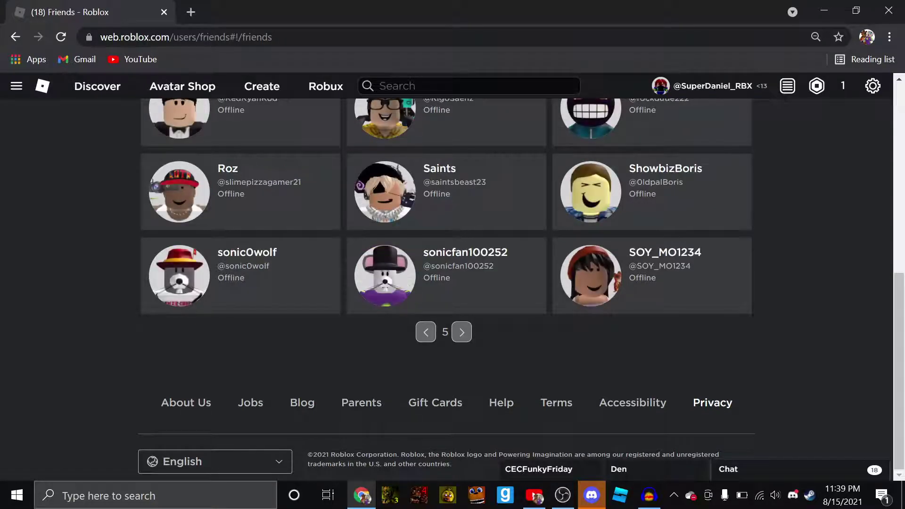
click(461, 332)
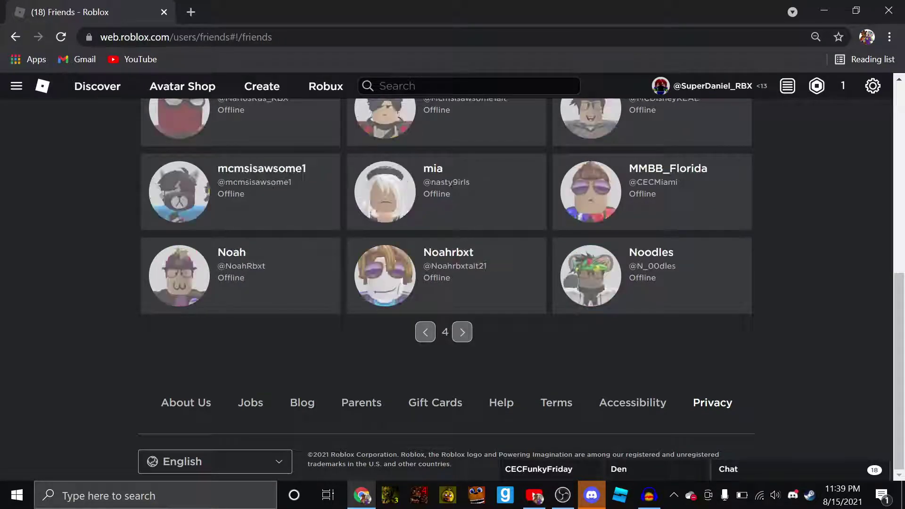
scroll(452, 282, up, 5)
scroll(452, 283, up, 5)
scroll(452, 283, down, 3)
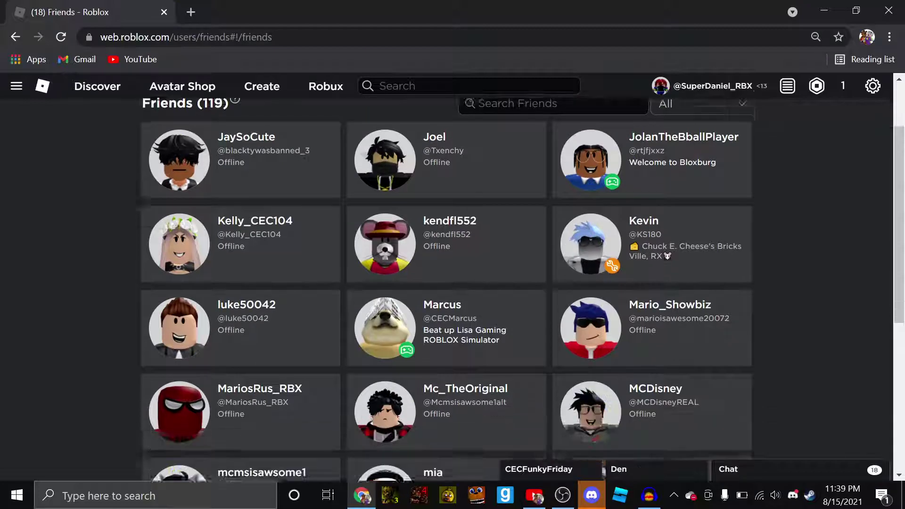
scroll(452, 283, down, 3)
scroll(452, 283, down, 4)
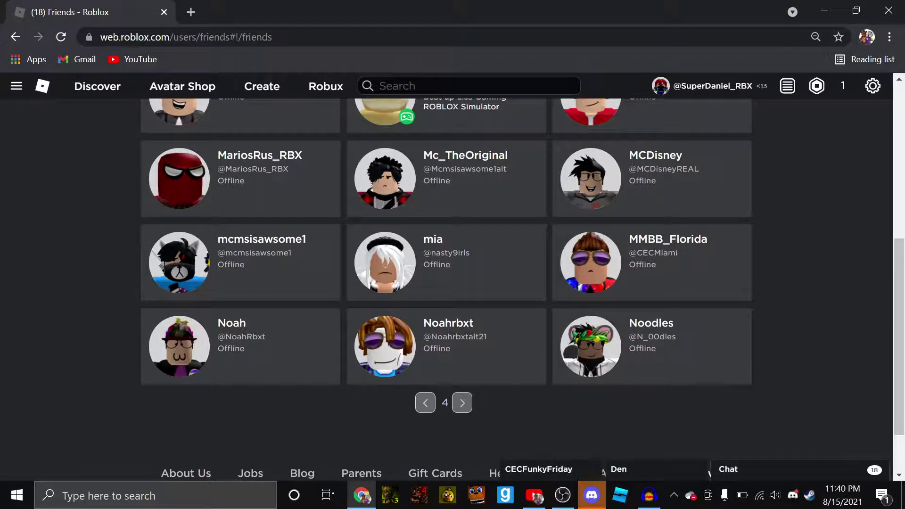
click(424, 401)
scroll(453, 283, up, 2)
scroll(452, 283, up, 2)
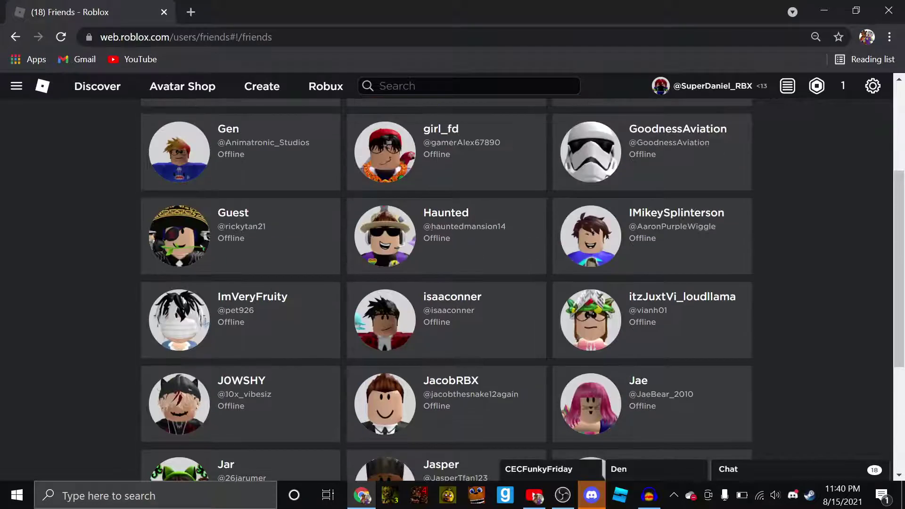
scroll(452, 283, up, 3)
scroll(453, 283, down, 3)
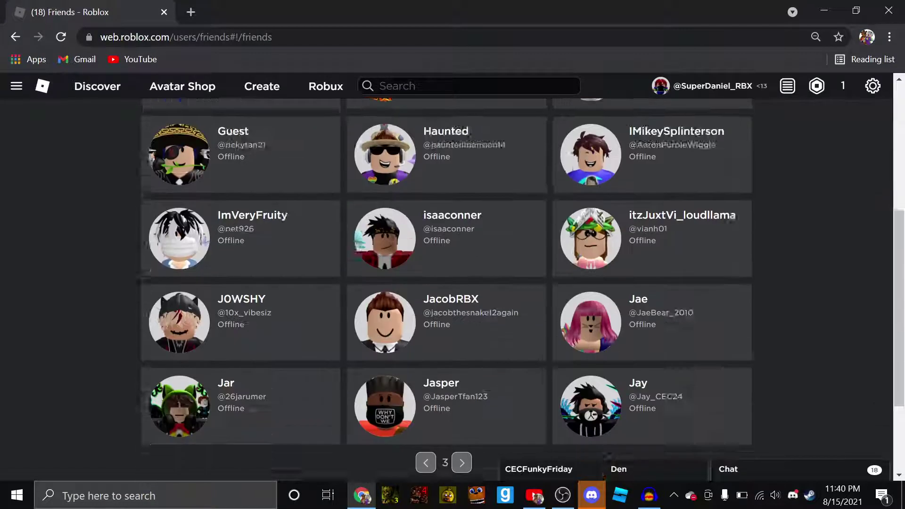
scroll(453, 283, down, 3)
click(425, 331)
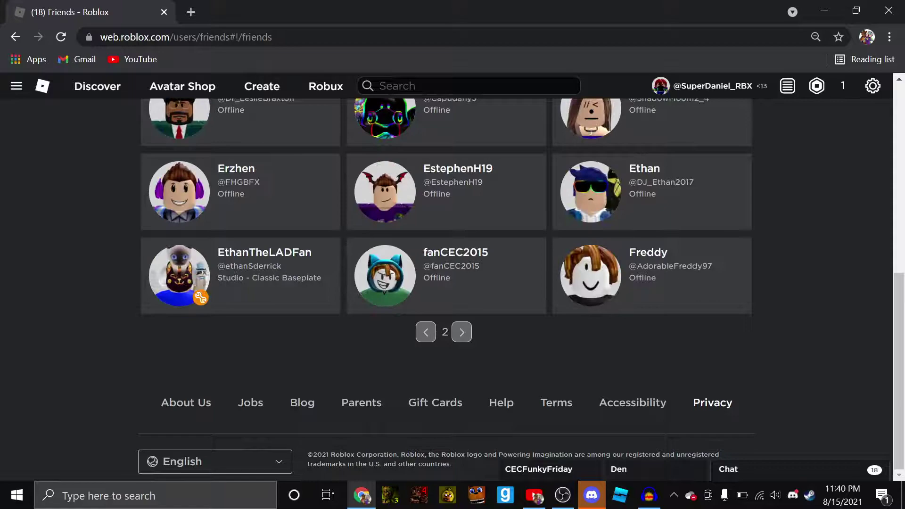
scroll(453, 283, up, 3)
scroll(452, 282, up, 3)
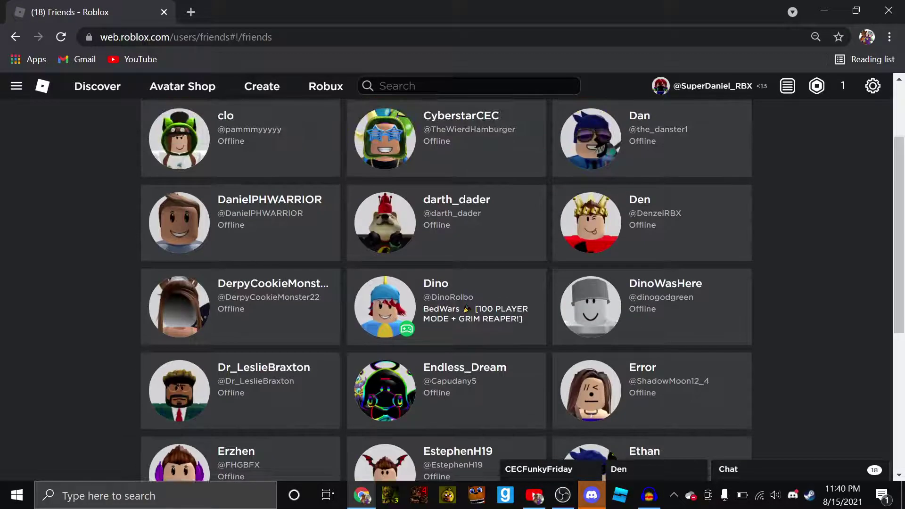
scroll(452, 283, up, 3)
scroll(452, 282, down, 5)
scroll(453, 283, down, 5)
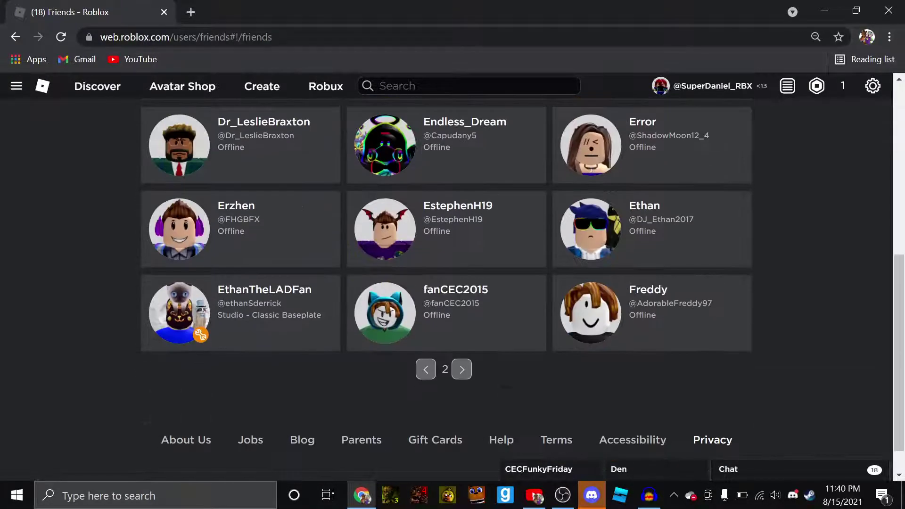
scroll(452, 283, down, 2)
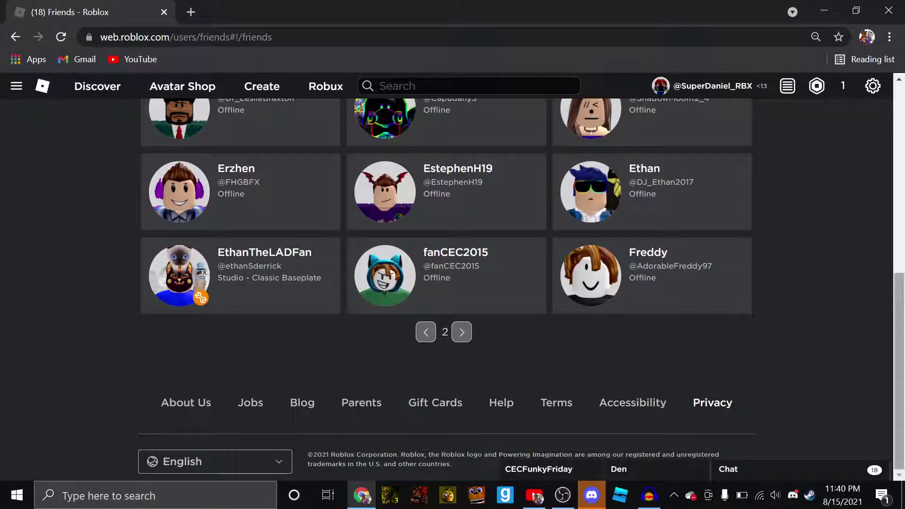
scroll(453, 282, up, 5)
scroll(452, 283, up, 3)
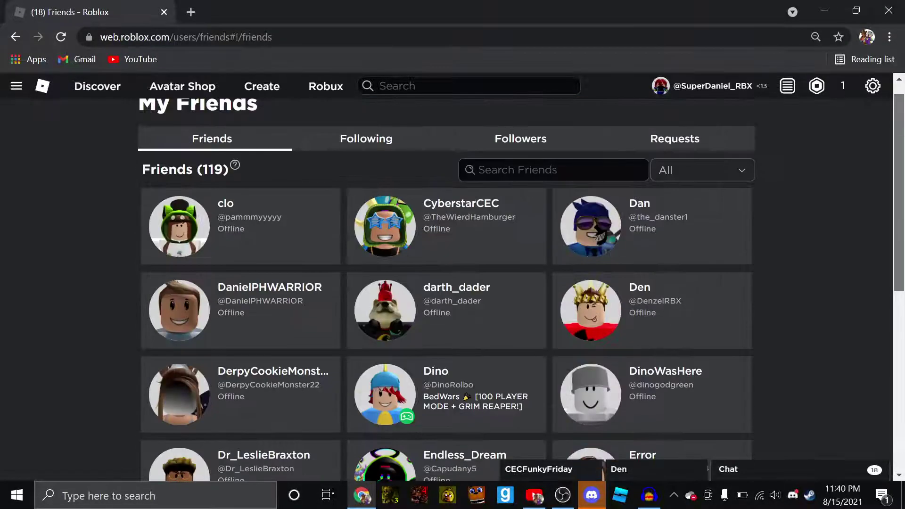
scroll(452, 283, up, 1)
scroll(452, 283, down, 8)
scroll(452, 283, up, 8)
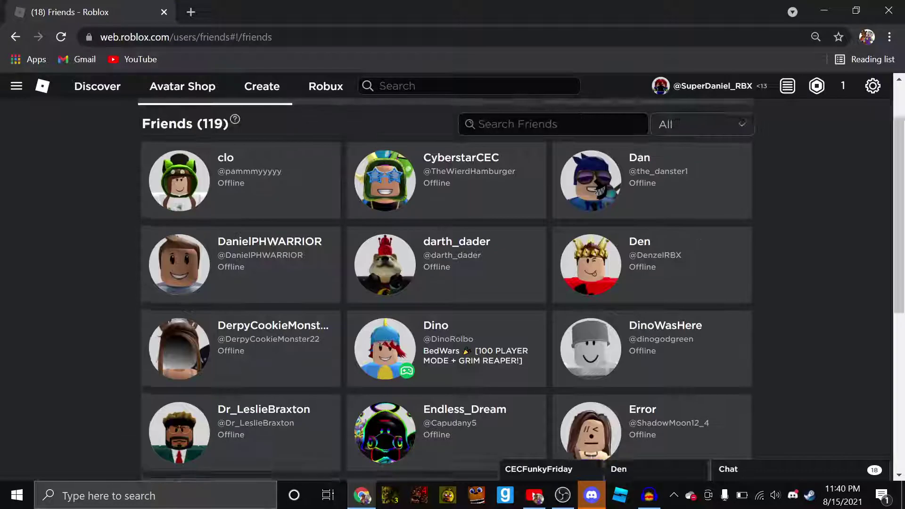